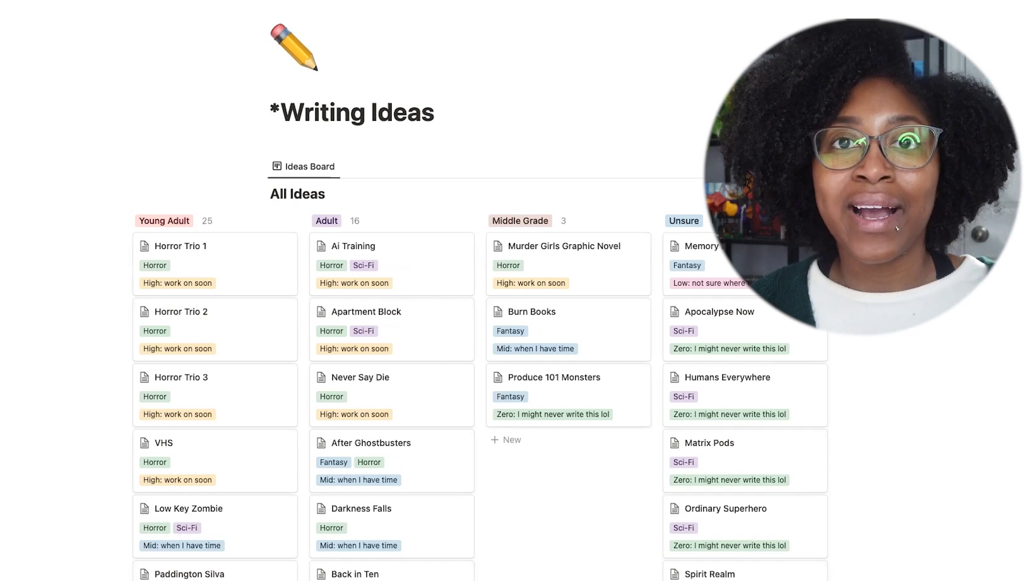
Add a new idea page to the board and title it "Tap Tap Die".
{"action": "mouse_move", "coordinate": [673, 174]}
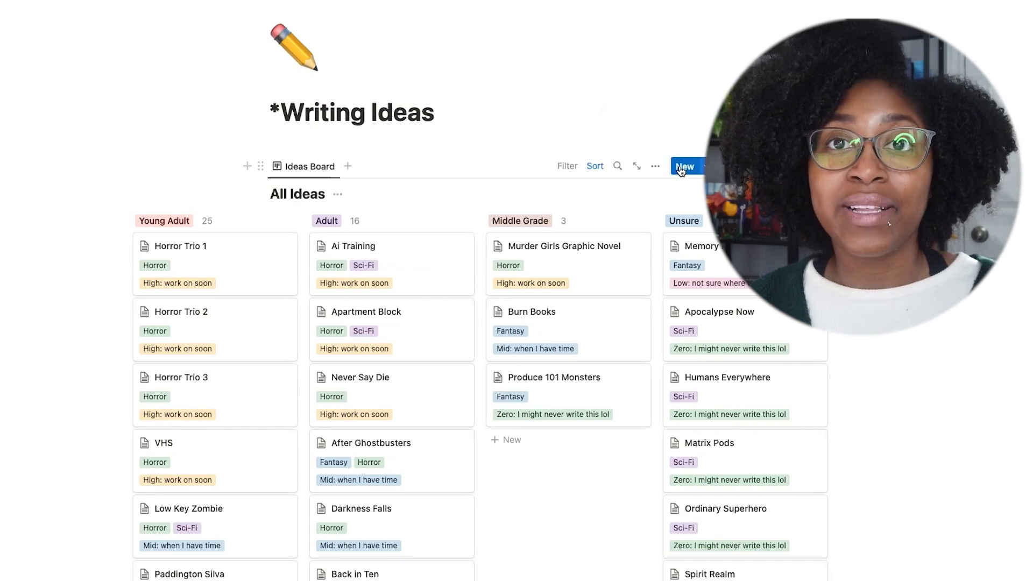
{"action": "left_click", "coordinate": [680, 169]}
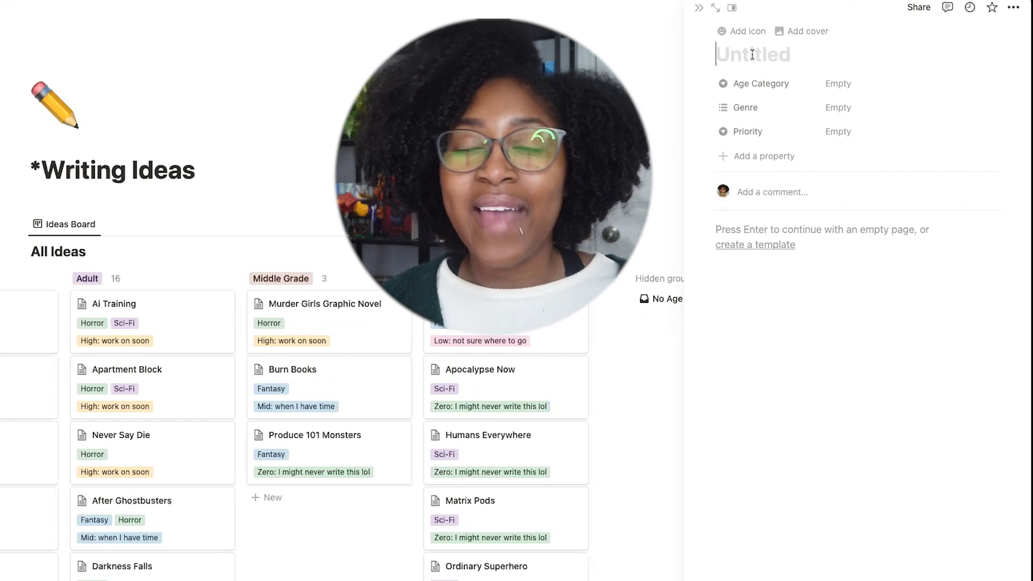
{"action": "type", "text": "Tapp"}
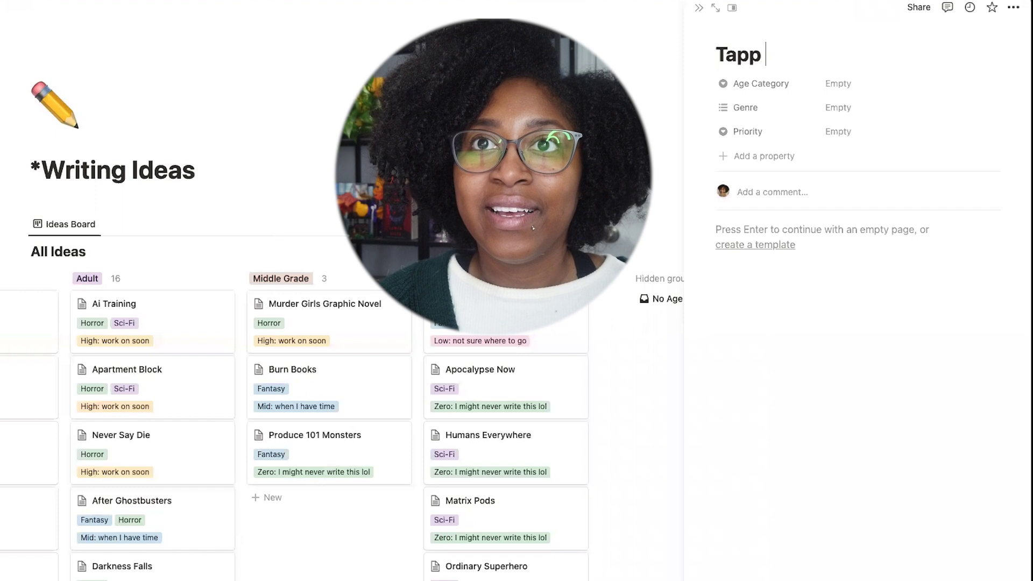
{"action": "key", "text": "BackSpace"}
{"action": "type", "text": "Tap TapDoe"}
{"action": "key", "text": "BackSpace"}
{"action": "type", "text": "oe"}
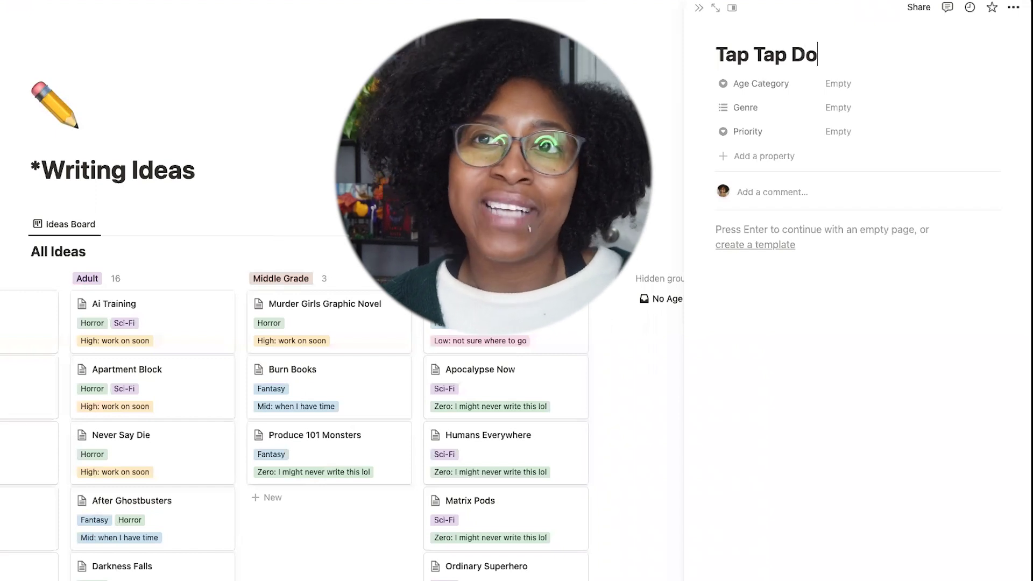
{"action": "key", "text": "BackSpace"}
{"action": "key", "text": "BackSpace"}
{"action": "type", "text": "ie"}
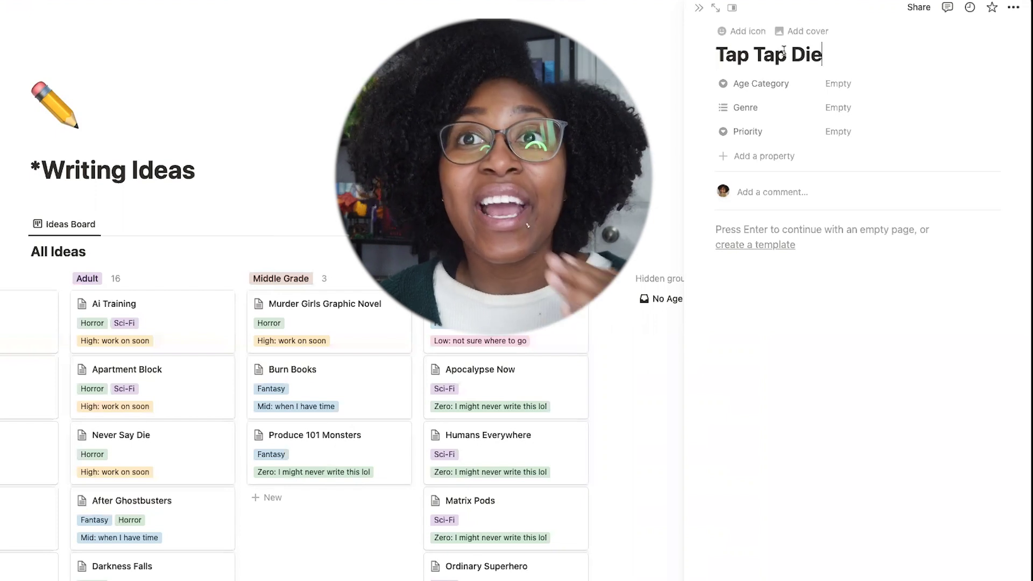
Set the idea's age category to Young Adult and assign it a newly created genre option named Mystery.
{"action": "left_click", "coordinate": [838, 91]}
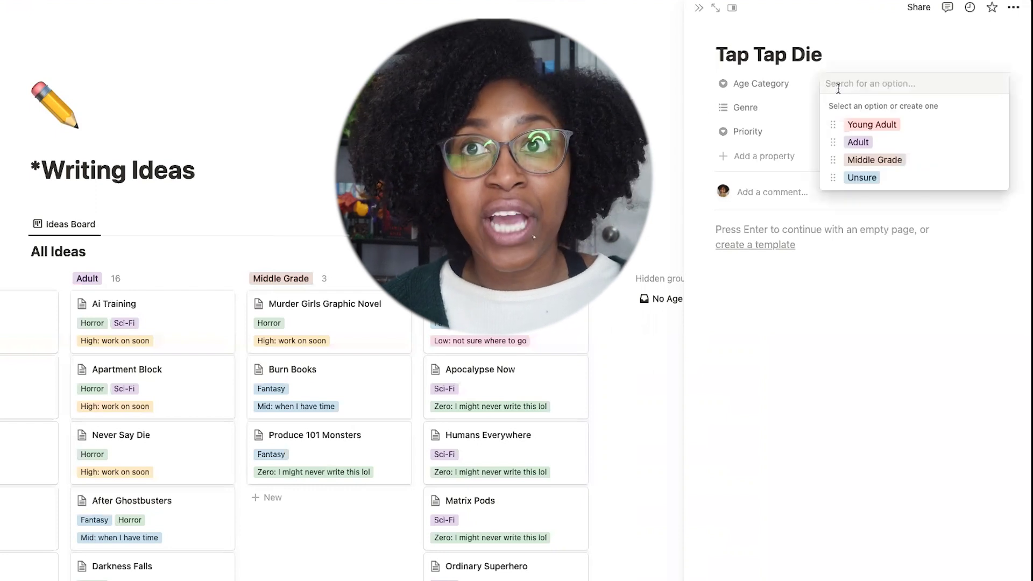
{"action": "left_click", "coordinate": [877, 127]}
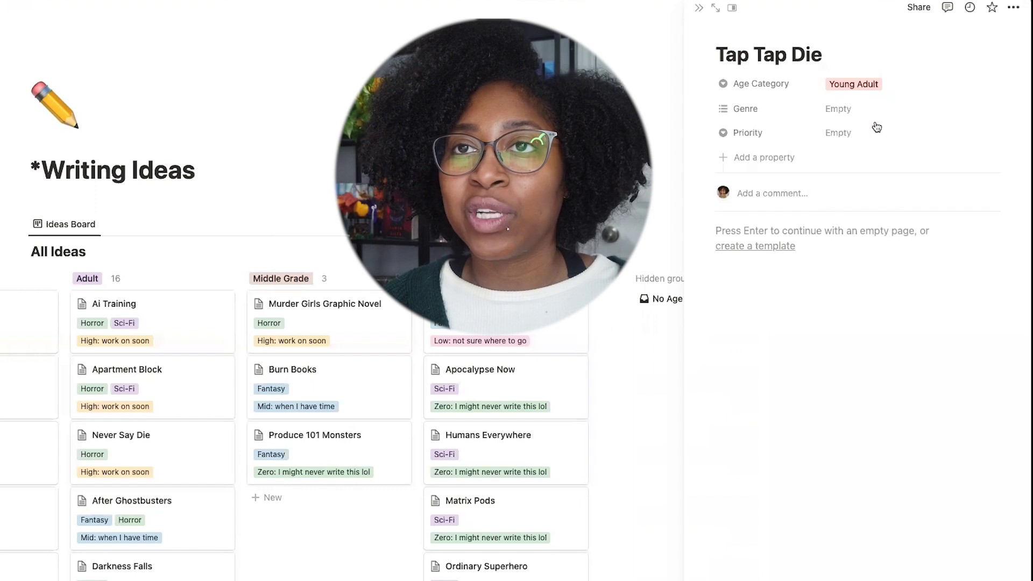
{"action": "left_click", "coordinate": [841, 113]}
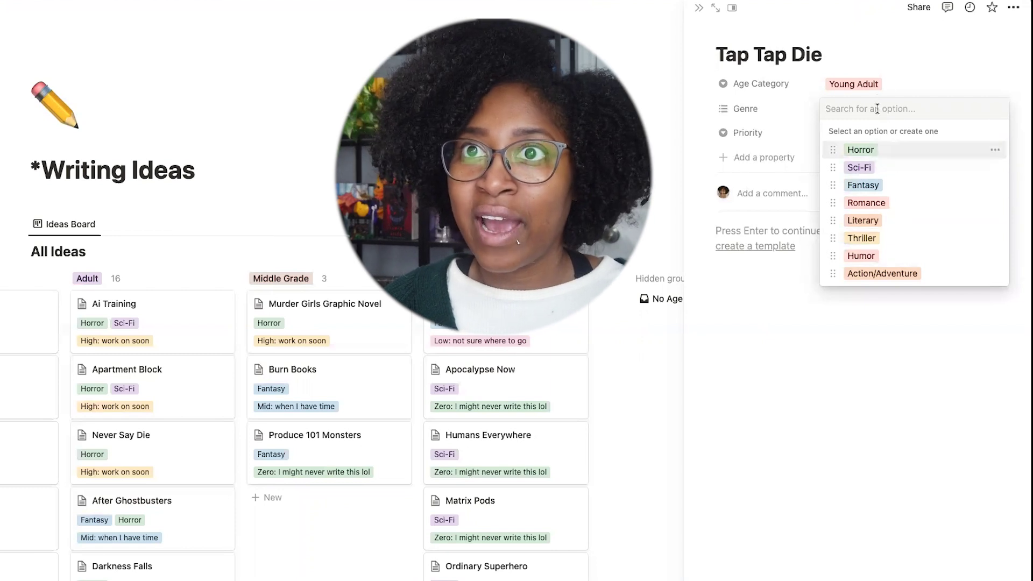
{"action": "type", "text": "Murder"}
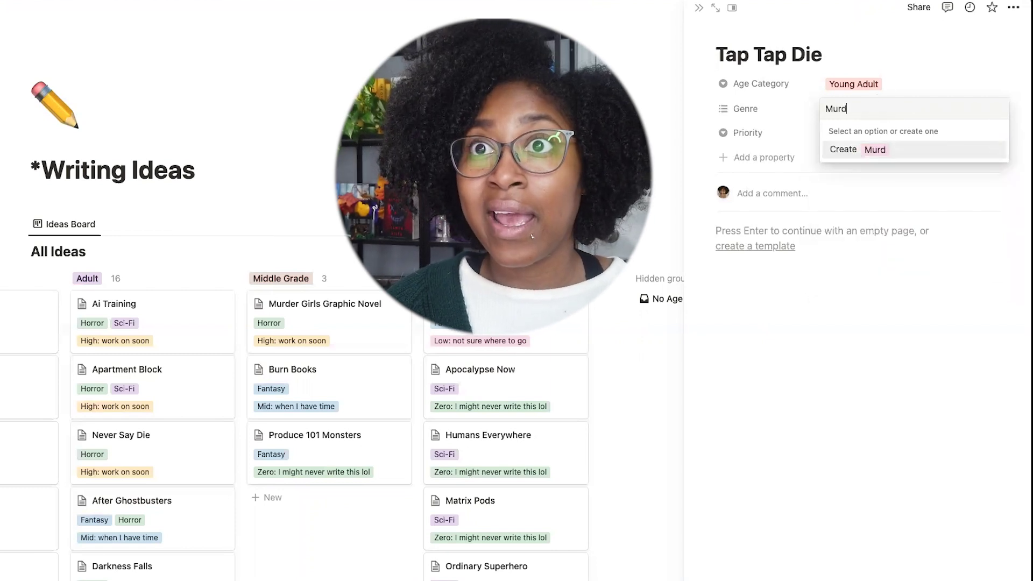
{"action": "key", "text": "BackSpace"}
{"action": "key", "text": "BackSpace"}
{"action": "key", "text": "BackSpace"}
{"action": "key", "text": "BackSpace"}
{"action": "key", "text": "BackSpace"}
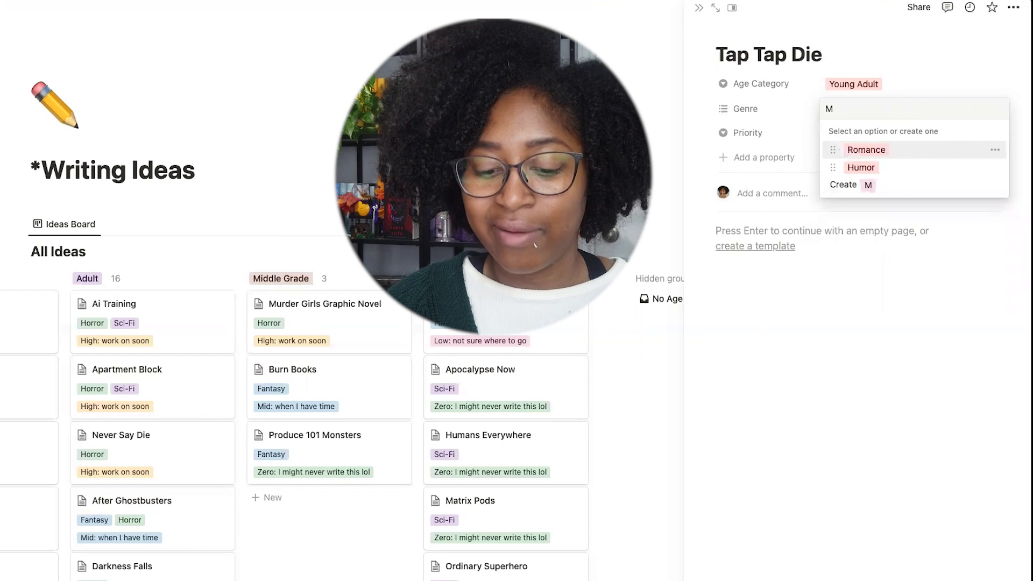
{"action": "type", "text": "ystery"}
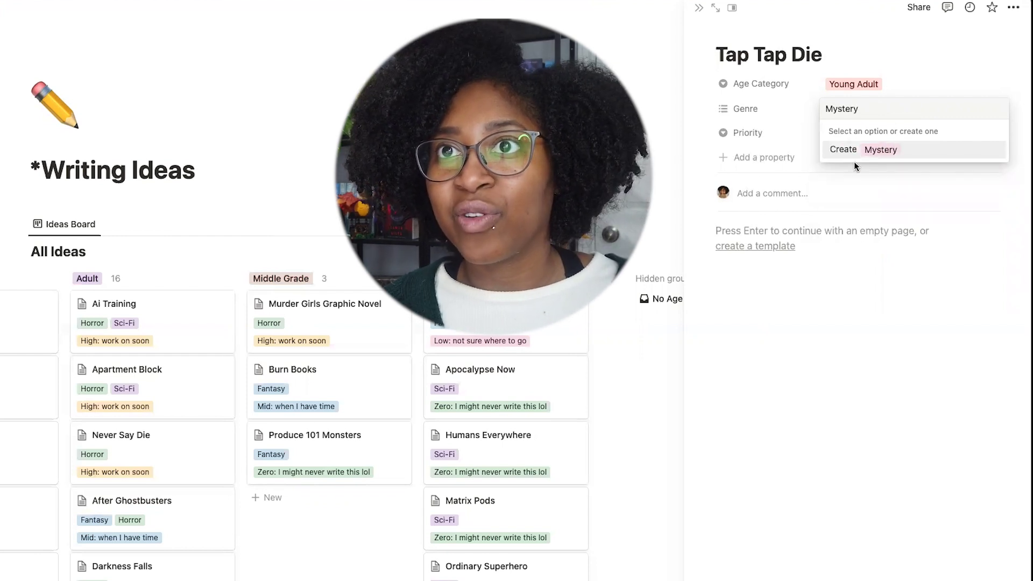
{"action": "left_click", "coordinate": [850, 151]}
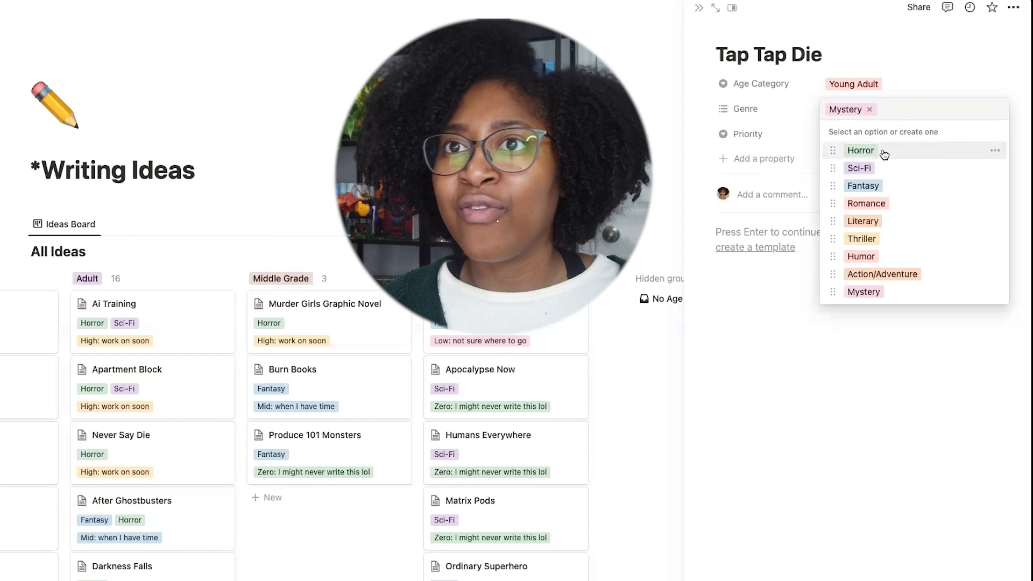
Add Horror as a second genre and set the priority to "Zero: I might never write this lol".
{"action": "left_click", "coordinate": [891, 155]}
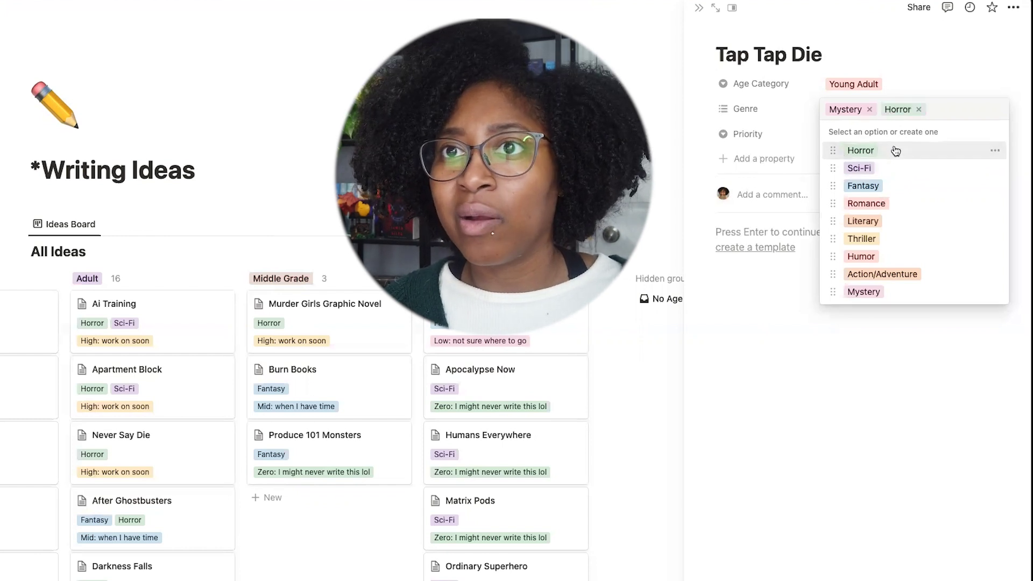
{"action": "left_click", "coordinate": [785, 341]}
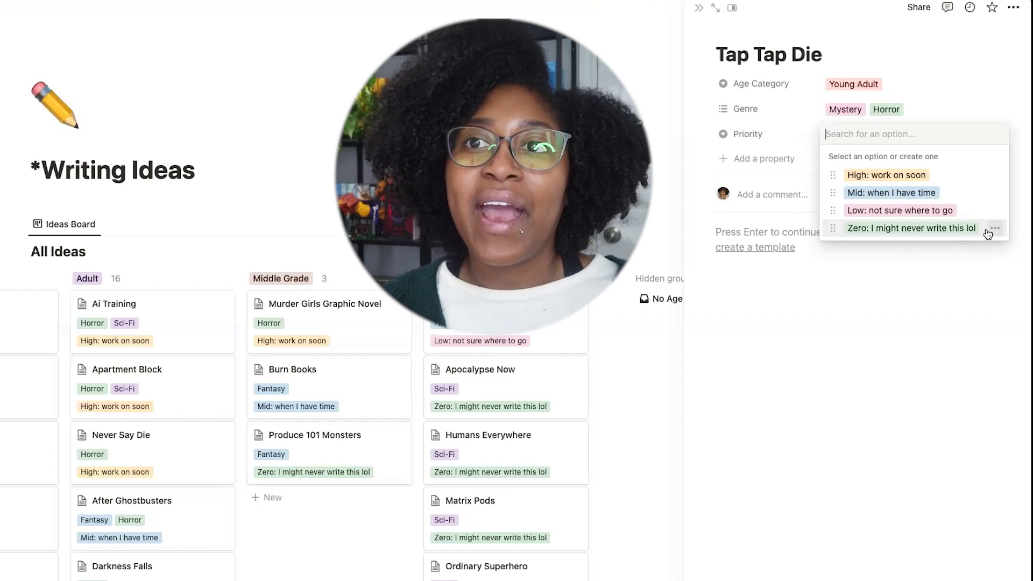
{"action": "left_click", "coordinate": [960, 229]}
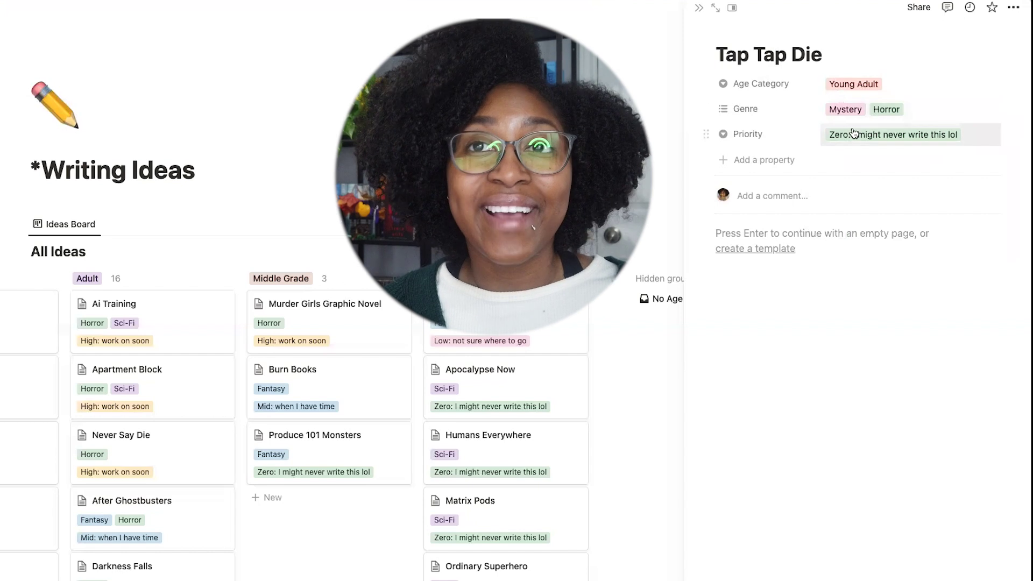
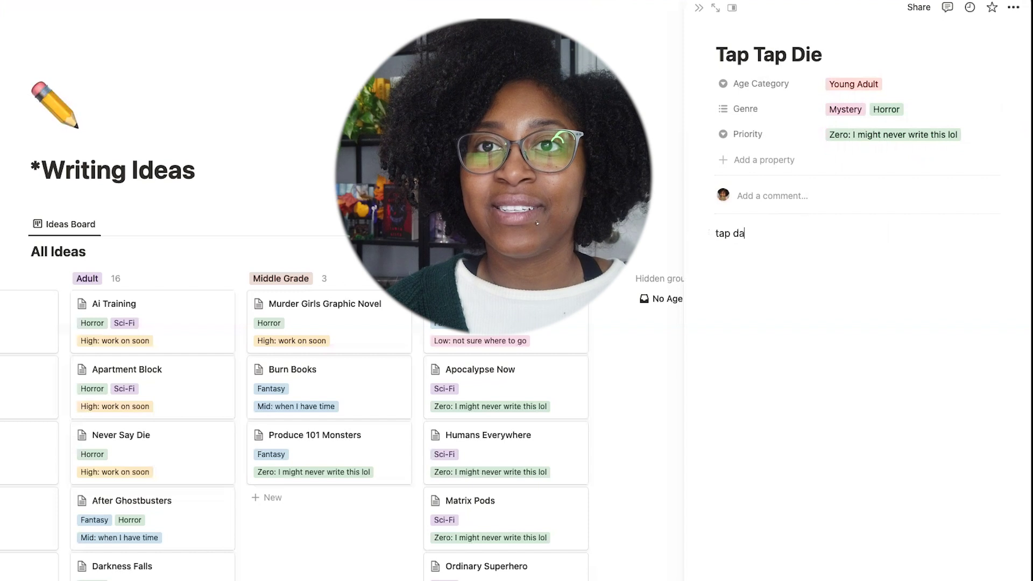
Write "tap dance competition murder mystery set at a boarding school" in the page body, add blank lines below and close the page.
{"action": "type", "text": "peti"}
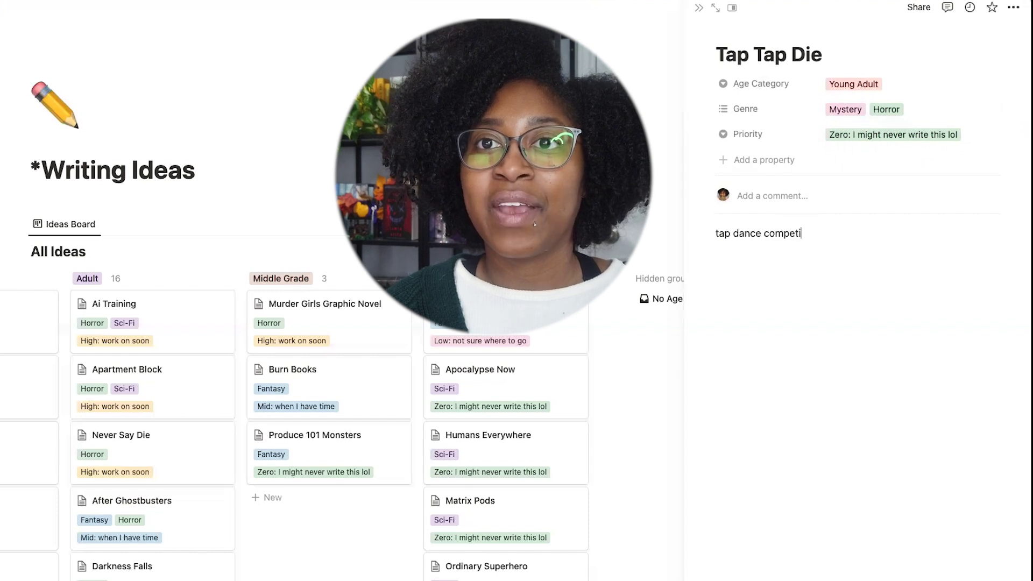
{"action": "type", "text": "tion murder m"}
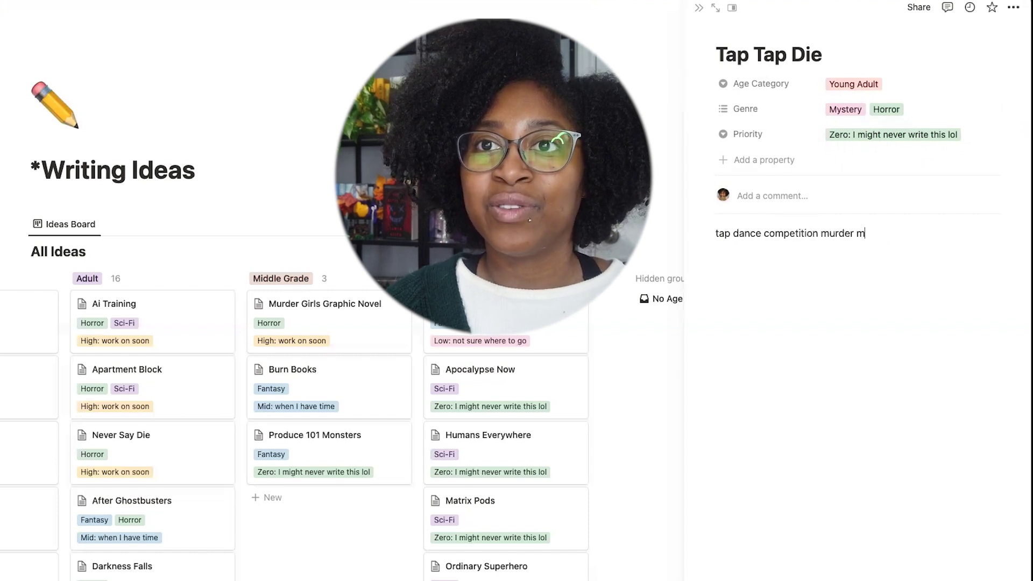
{"action": "type", "text": "ystery set at a boatd"}
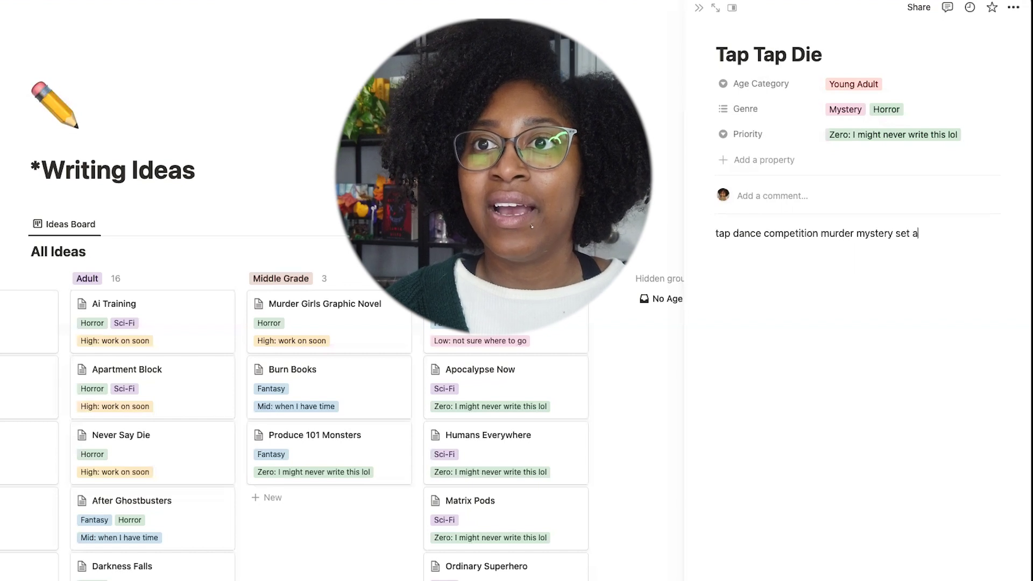
{"action": "key", "text": "BackSpace"}
{"action": "key", "text": "BackSpace"}
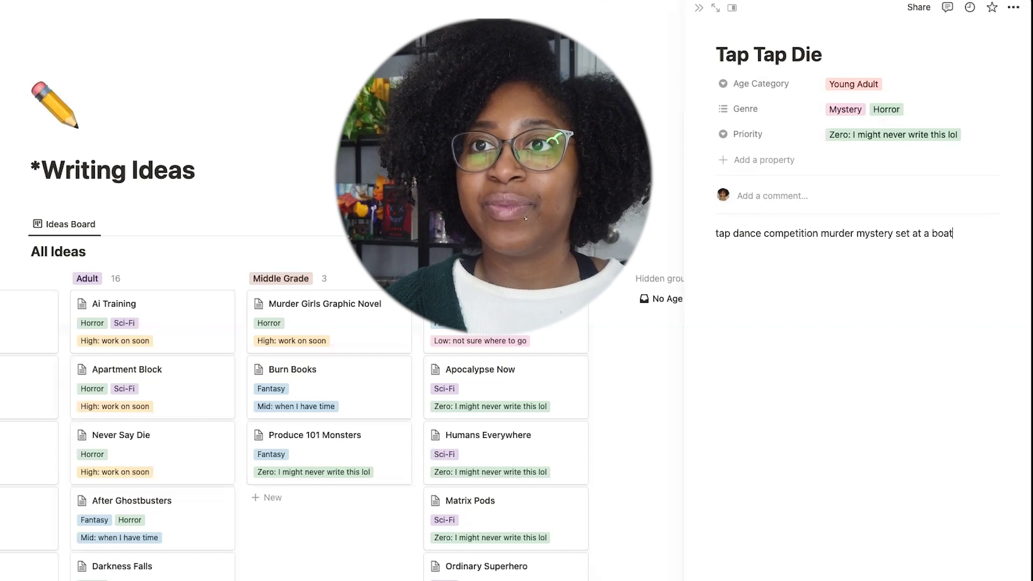
{"action": "type", "text": "rding school"}
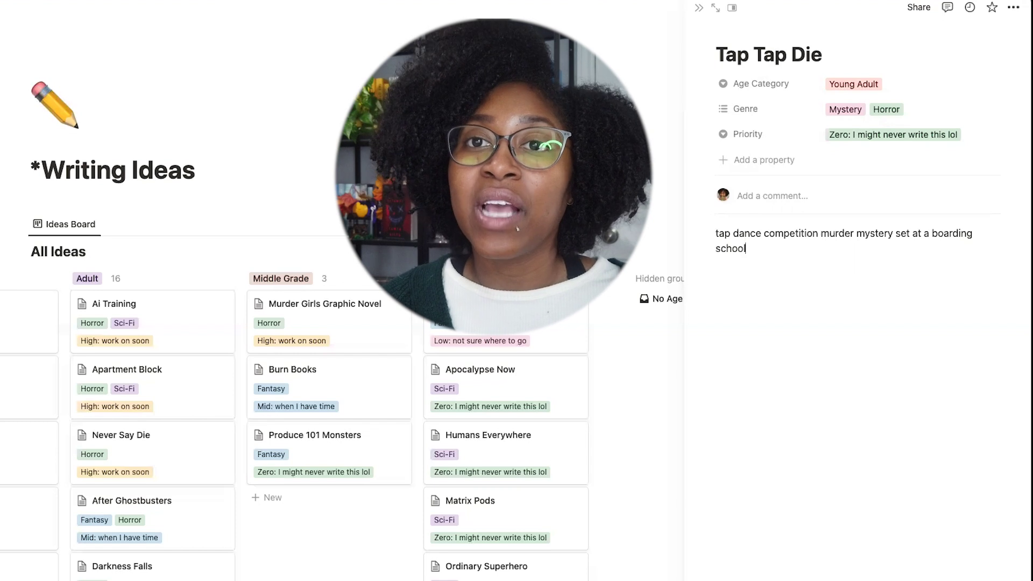
{"action": "key", "text": "Return"}
{"action": "key", "text": "Return"}
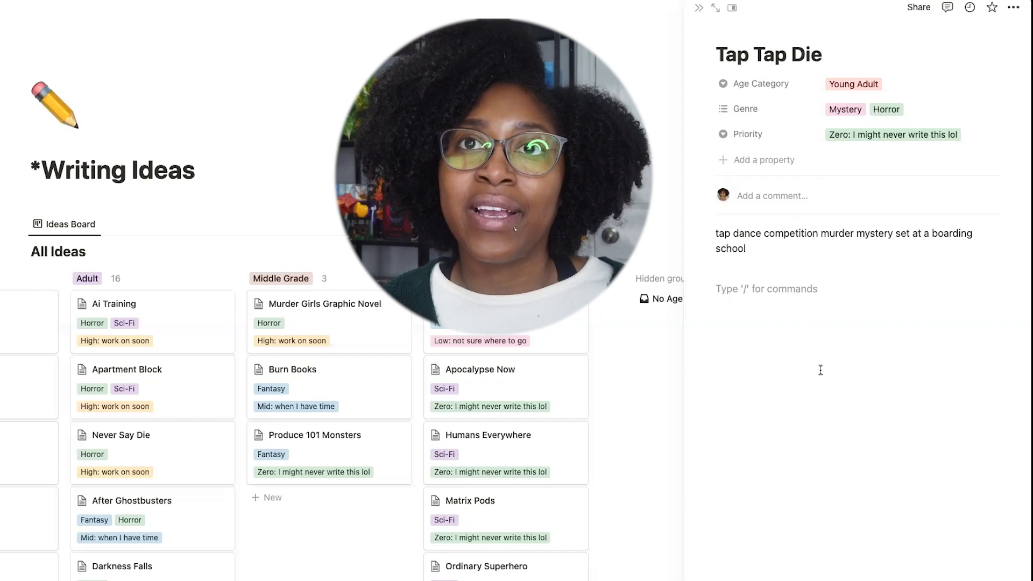
{"action": "left_click", "coordinate": [701, 8]}
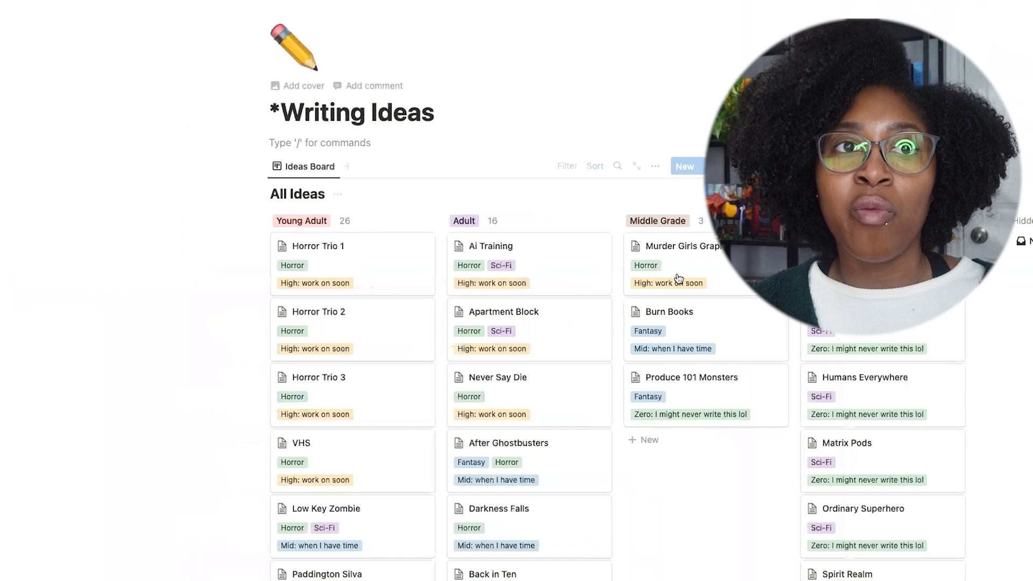
Look through the board's columns and find the Tap Tap Die card in the Young Adult column.
{"action": "scroll", "coordinate": [679, 279], "scroll_direction": "right", "scroll_amount": 5}
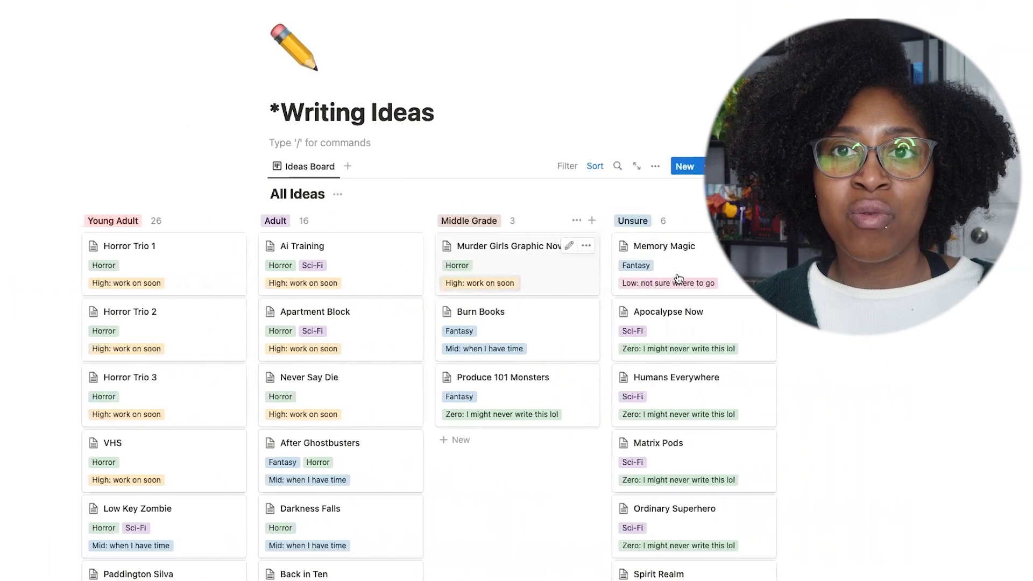
{"action": "scroll", "coordinate": [679, 279], "scroll_direction": "left", "scroll_amount": 3}
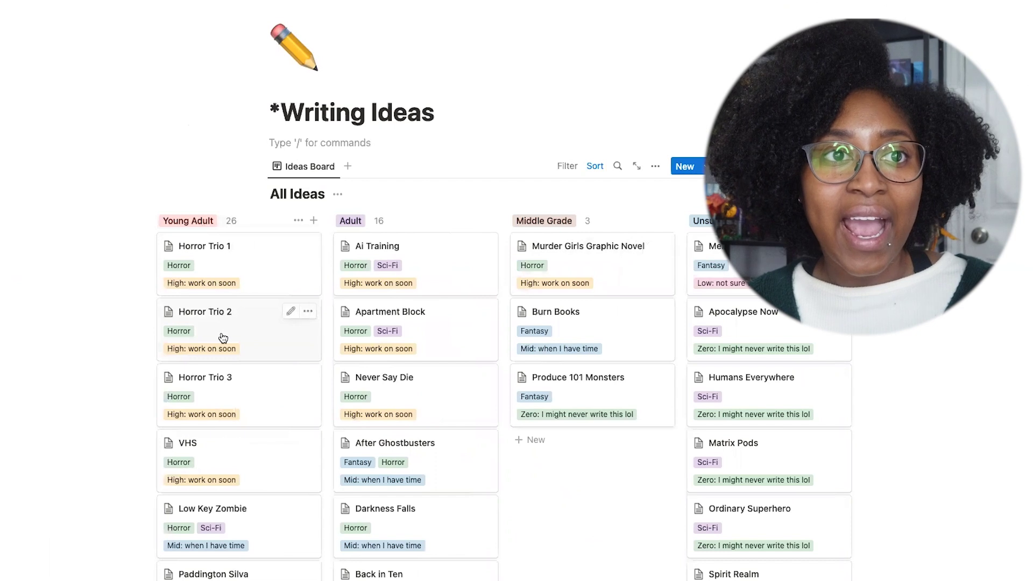
{"action": "scroll", "coordinate": [222, 337], "scroll_direction": "down", "scroll_amount": 20}
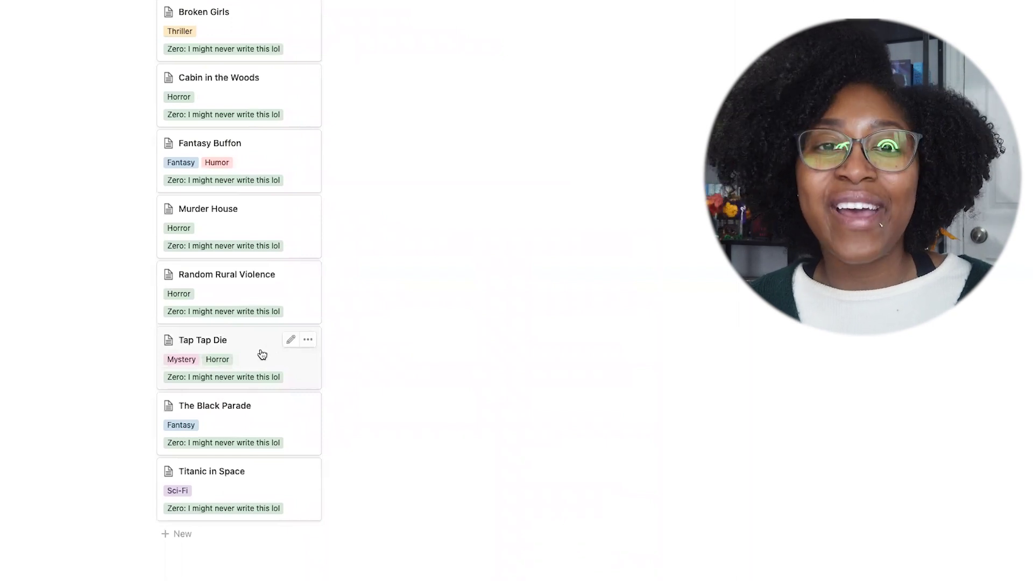
{"action": "scroll", "coordinate": [259, 354], "scroll_direction": "up", "scroll_amount": 13}
{"action": "scroll", "coordinate": [259, 354], "scroll_direction": "up", "scroll_amount": 10}
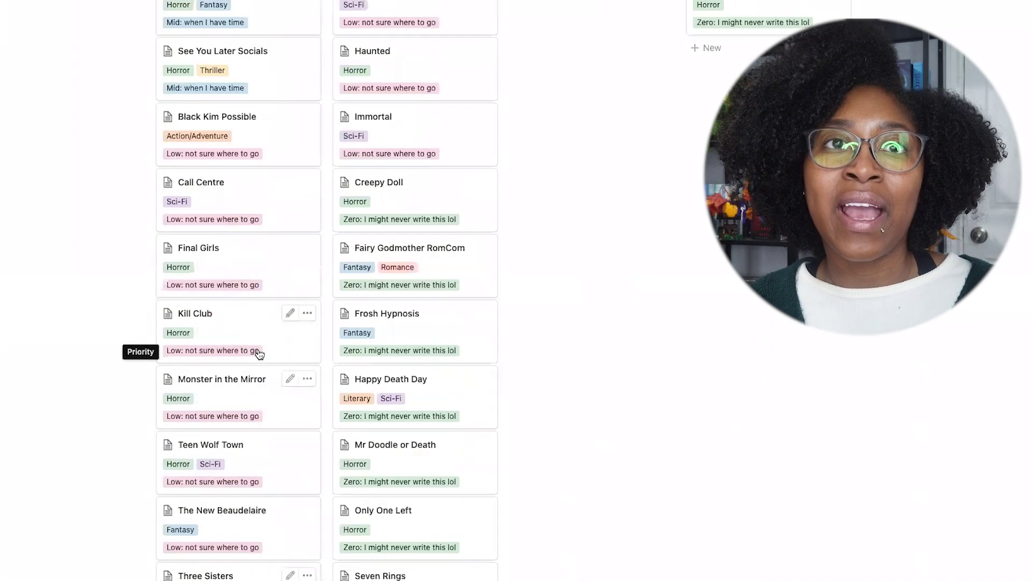
{"action": "scroll", "coordinate": [259, 354], "scroll_direction": "up", "scroll_amount": 3}
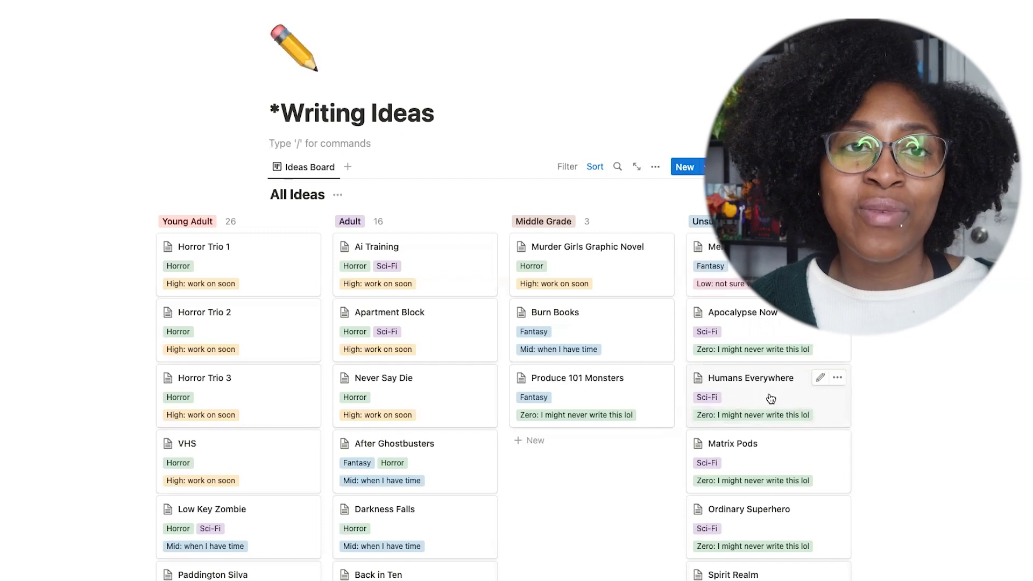
Move the Humans Everywhere card into the Middle Grade column, return it to Unsure and clear the card selection.
{"action": "left_click_drag", "start_coordinate": [770, 398], "coordinate": [652, 452]}
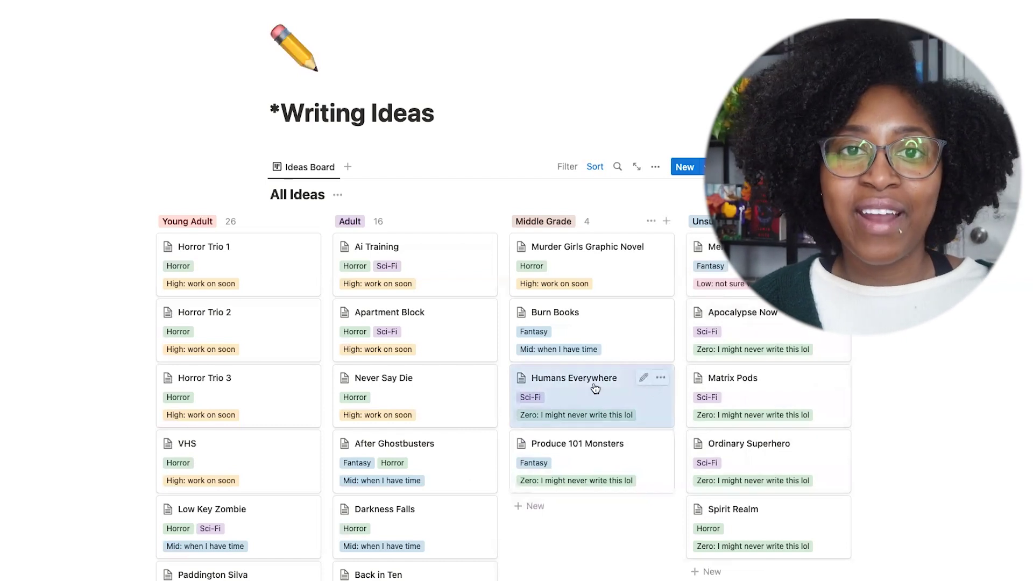
{"action": "left_click_drag", "start_coordinate": [601, 391], "coordinate": [1000, 481]}
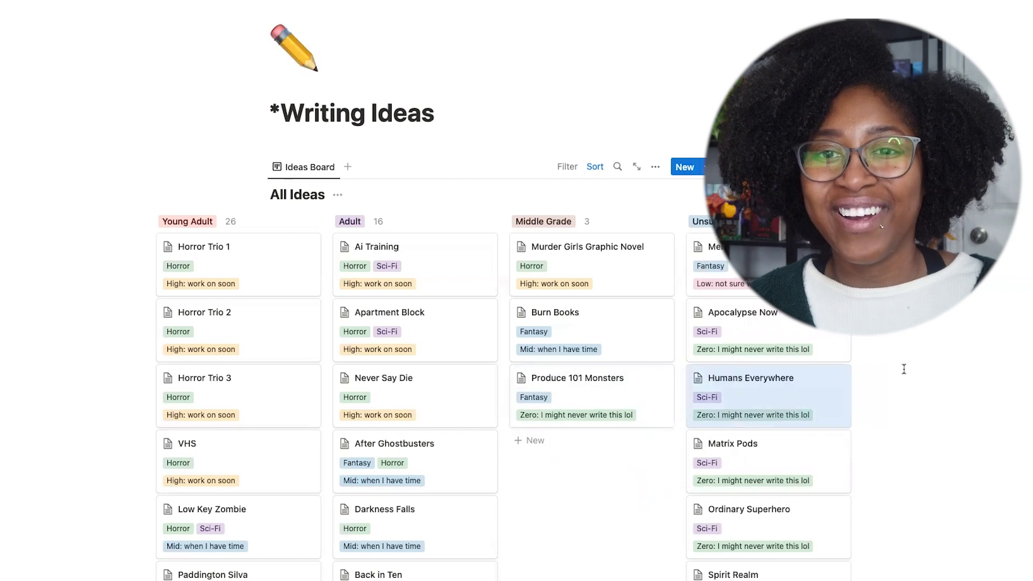
{"action": "key", "text": "Escape"}
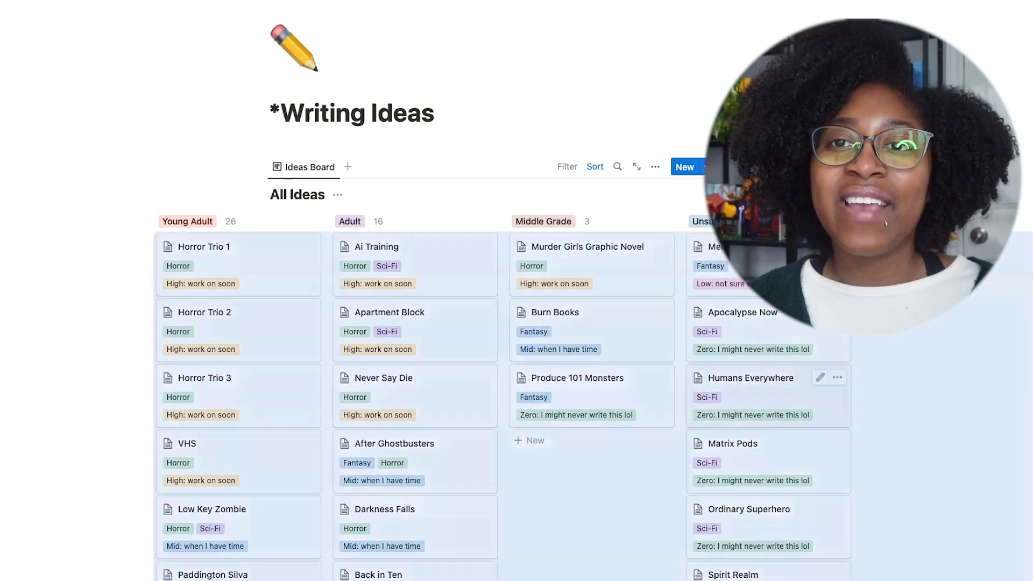
{"action": "left_click", "coordinate": [687, 75]}
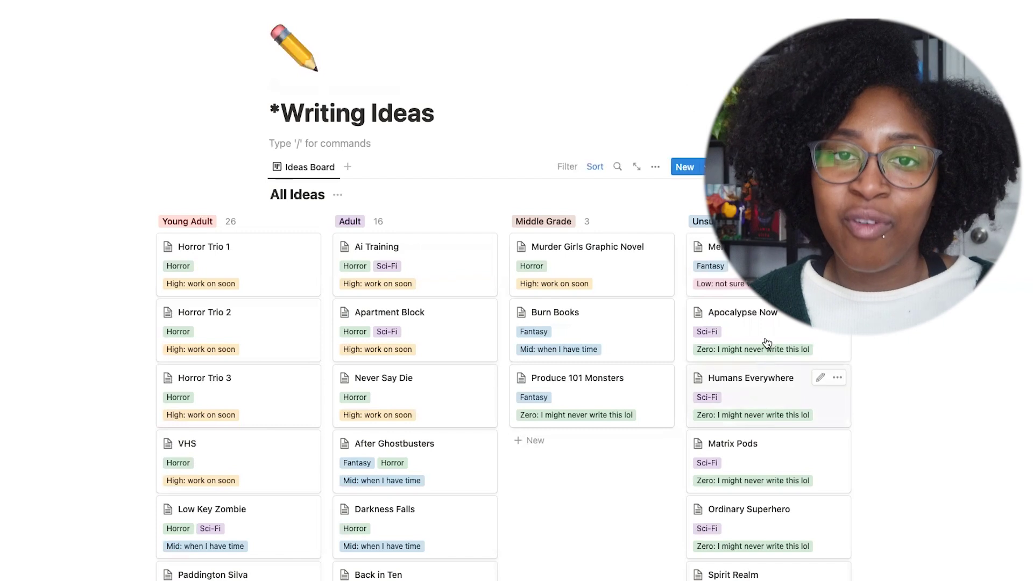